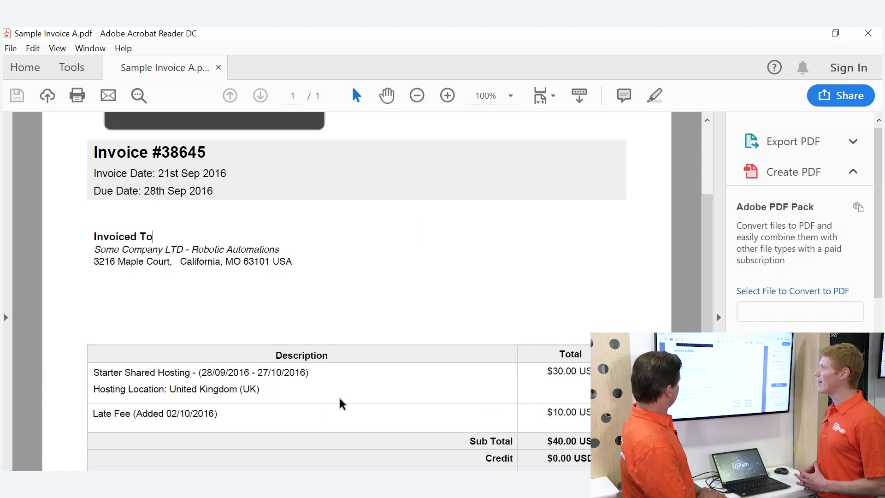
scroll(409, 400, up, 3)
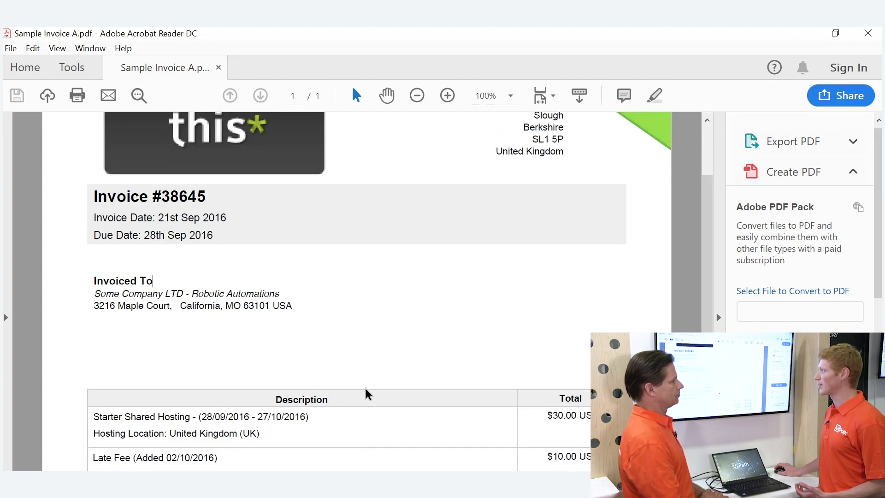
scroll(366, 381, down, 1)
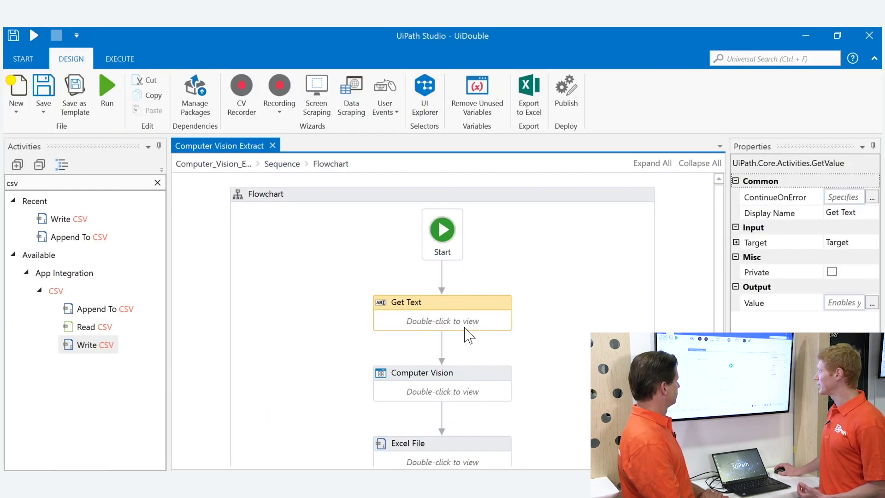
double_click(465, 322)
click(459, 332)
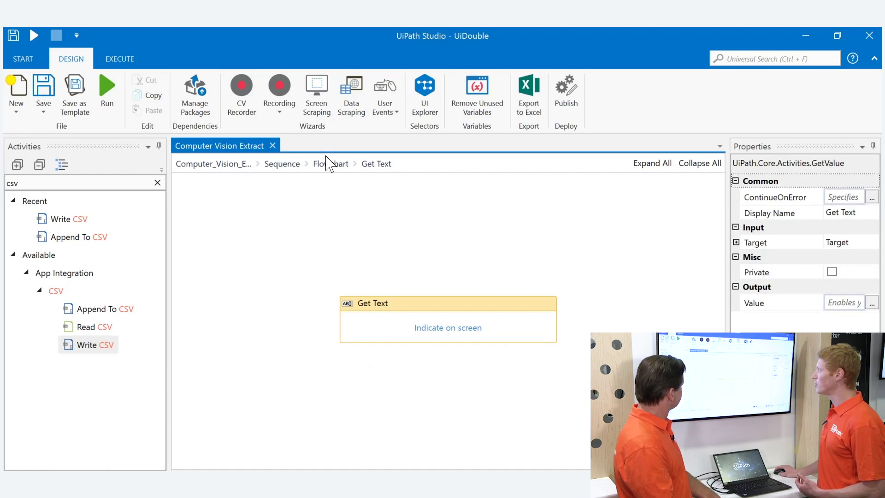
click(329, 164)
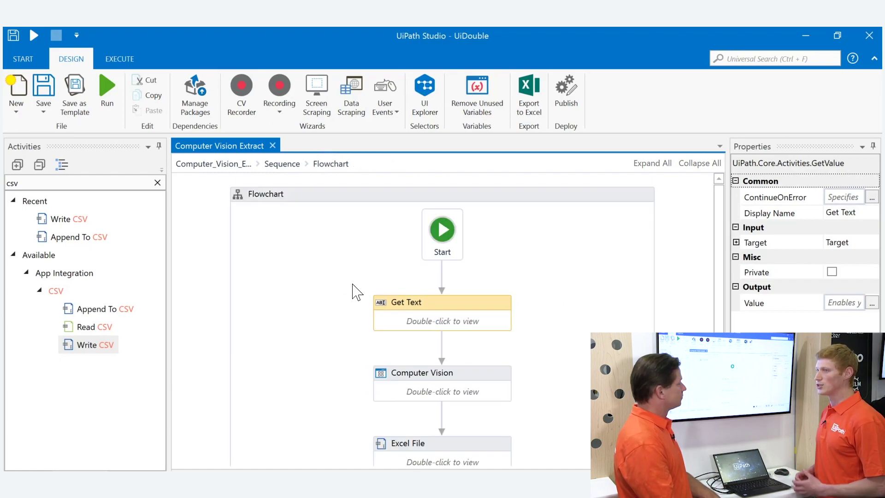
double_click(453, 395)
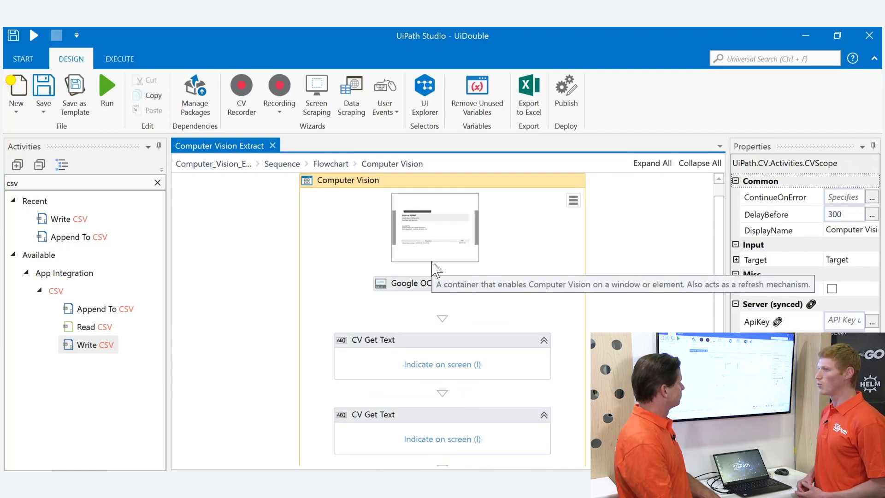
- Search Activities for 'computer', select the Computer Vision group, and show the scope's target options
click(84, 182)
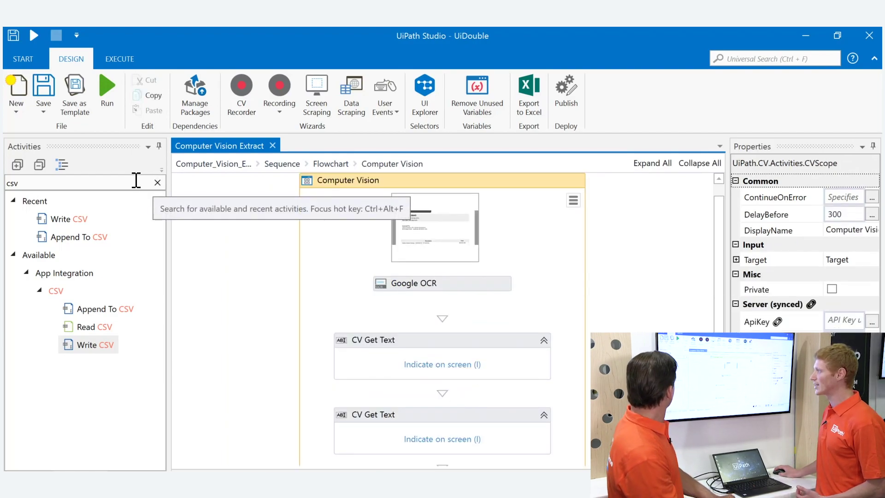
text(computer)
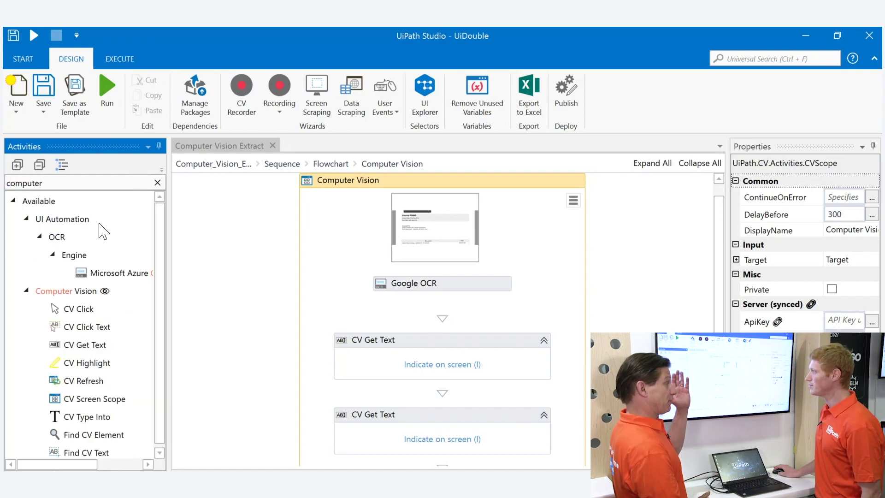
click(76, 291)
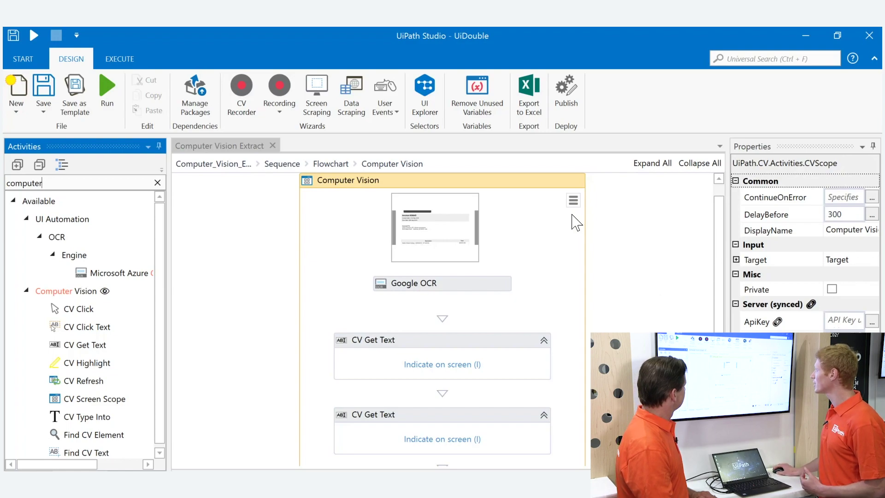
click(572, 203)
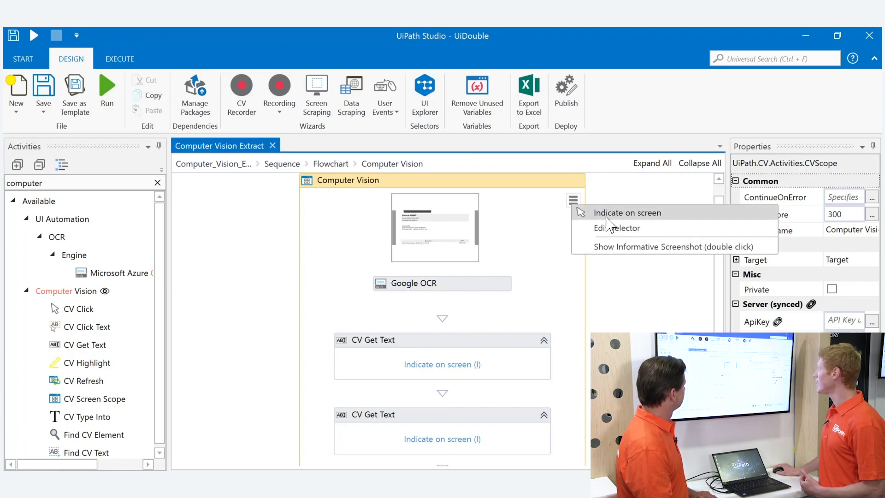
- Point the scope at the invoice window and make the first CV Get Text read invoice number #38645
click(618, 214)
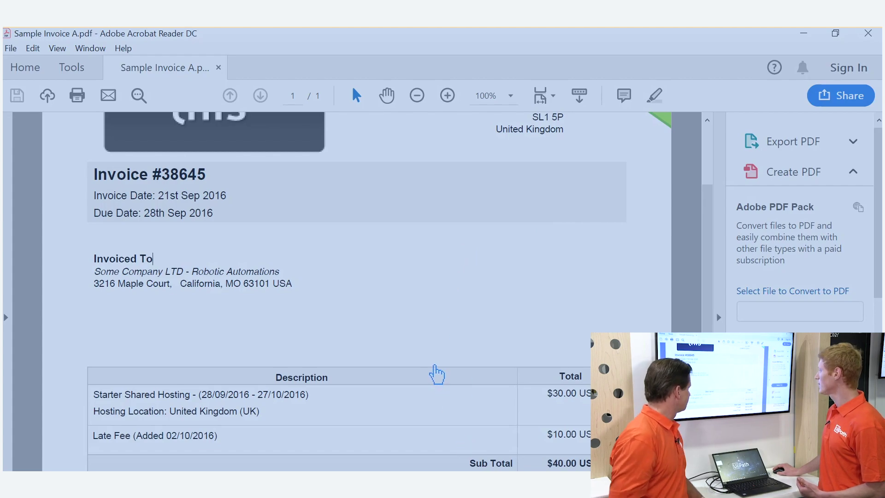
click(437, 374)
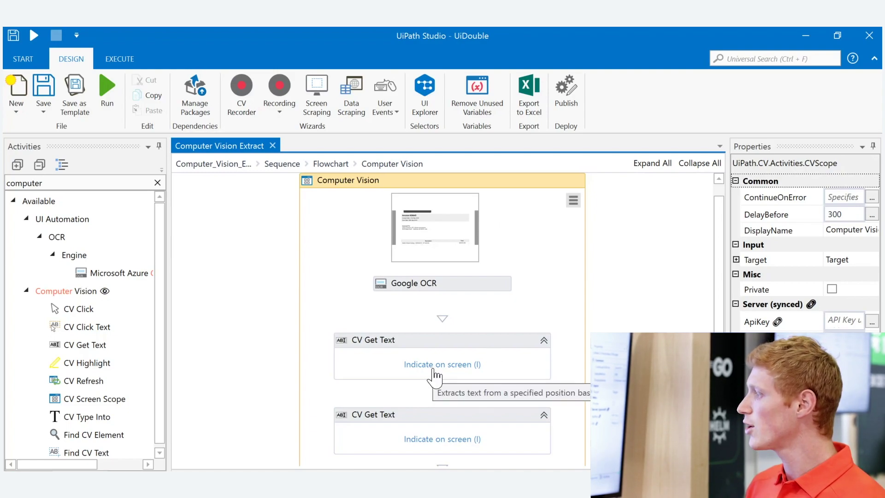
click(436, 367)
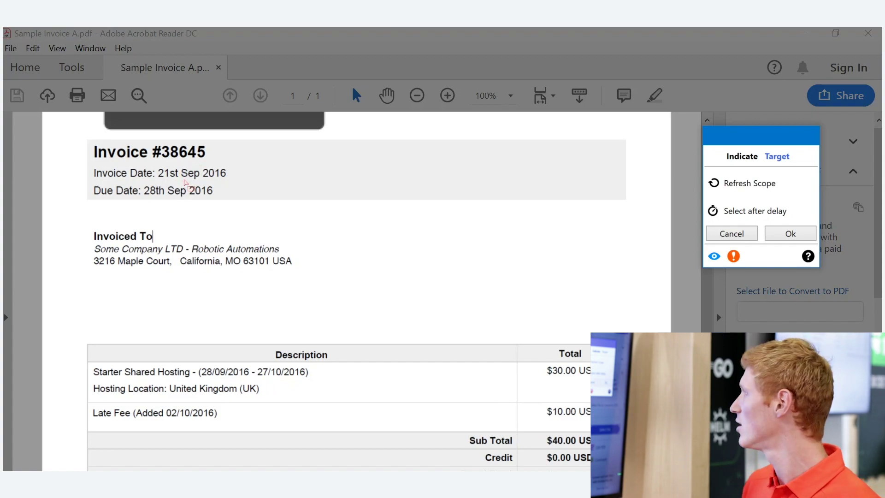
click(714, 257)
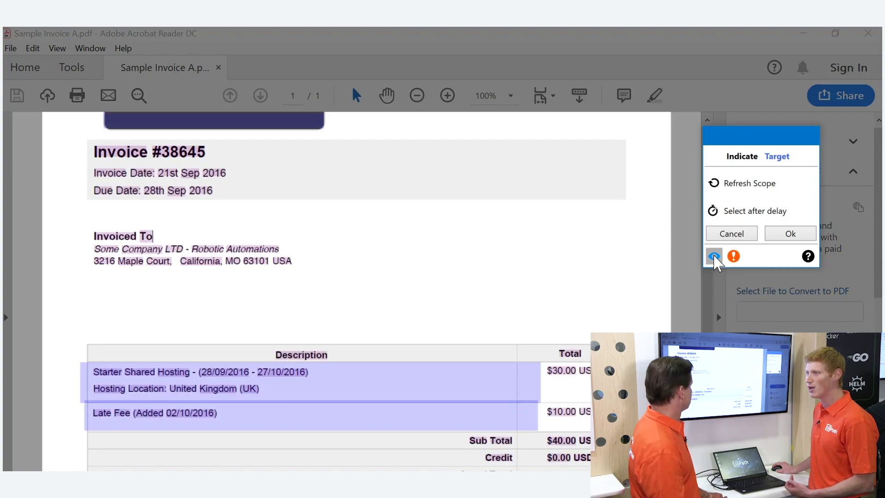
click(714, 257)
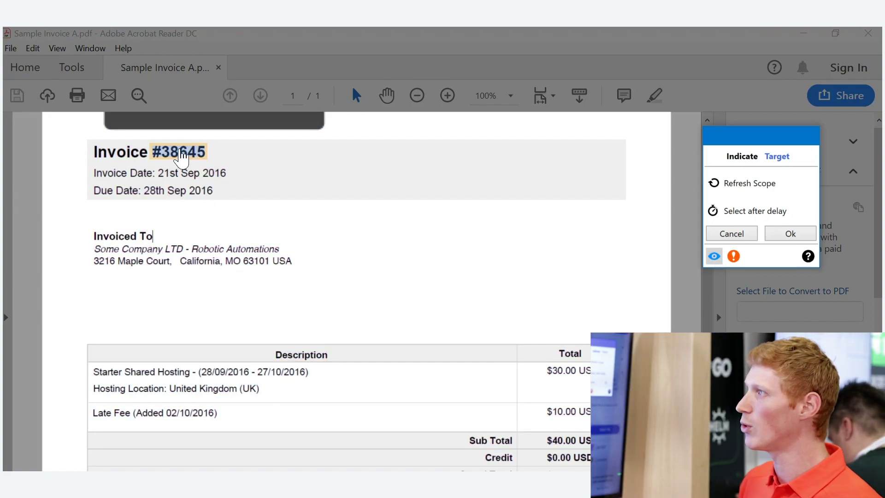
click(181, 157)
key(Return)
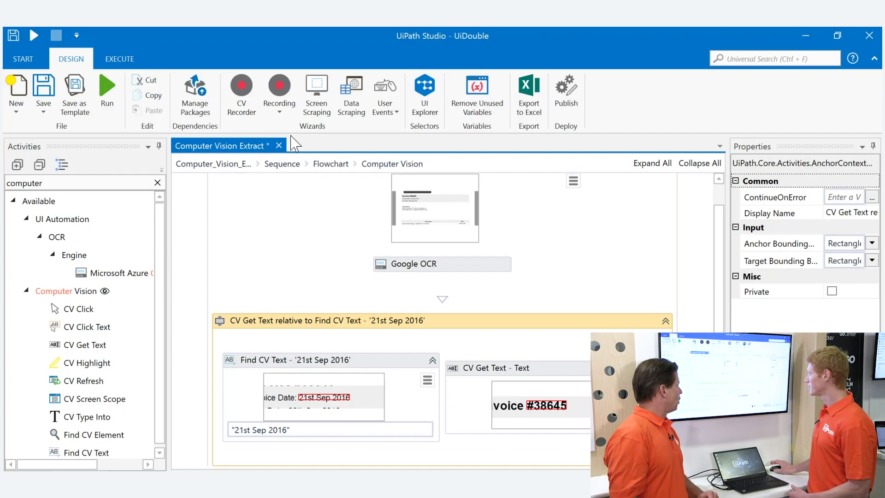
scroll(697, 259, down, 3)
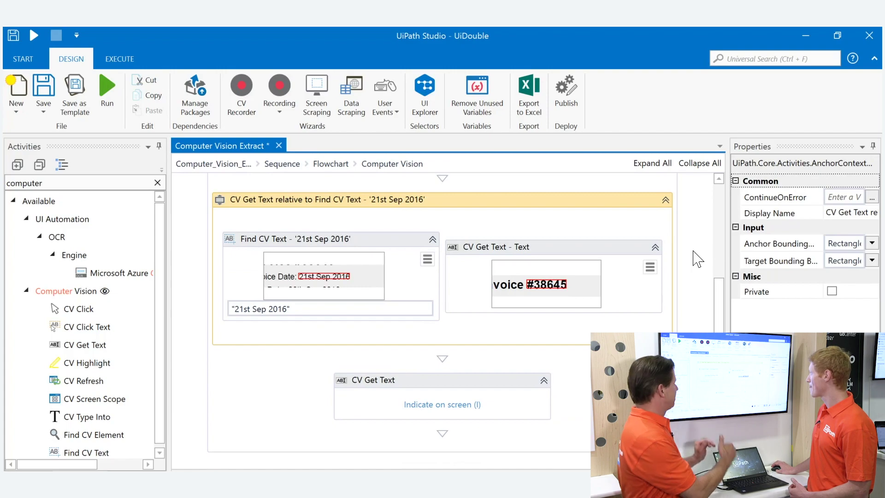
scroll(698, 259, up, 5)
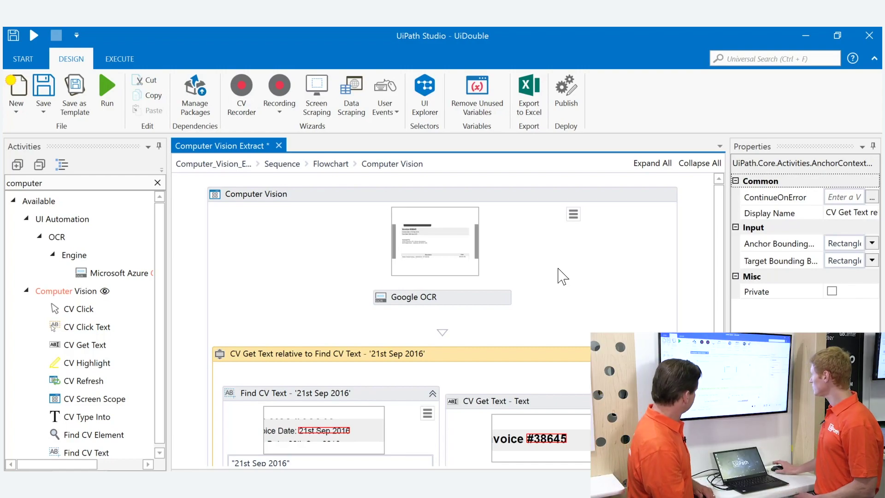
scroll(562, 277, down, 2)
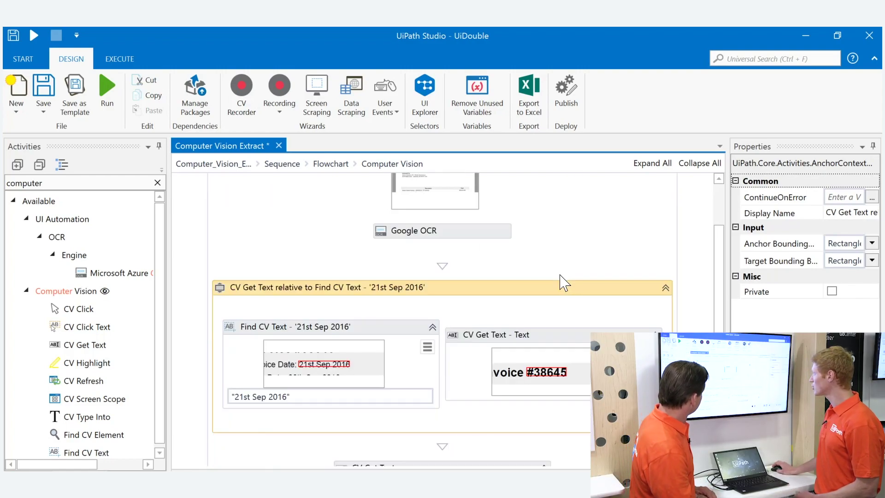
scroll(560, 284, down, 2)
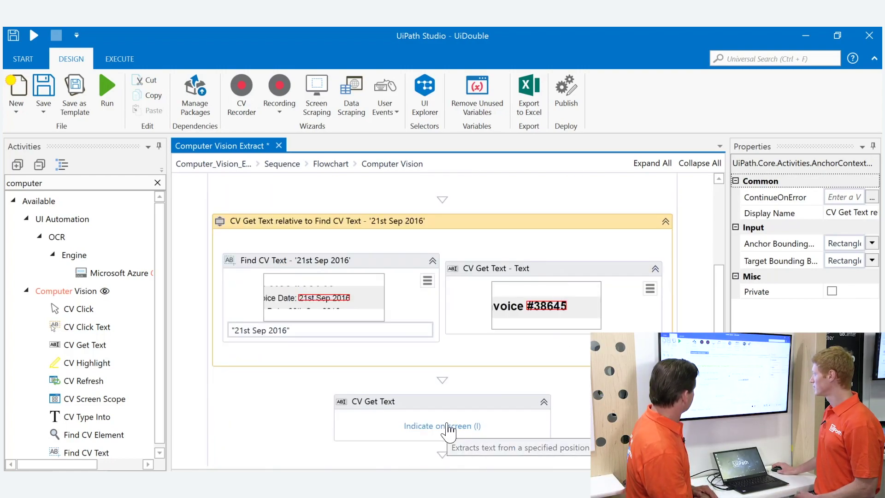
click(442, 426)
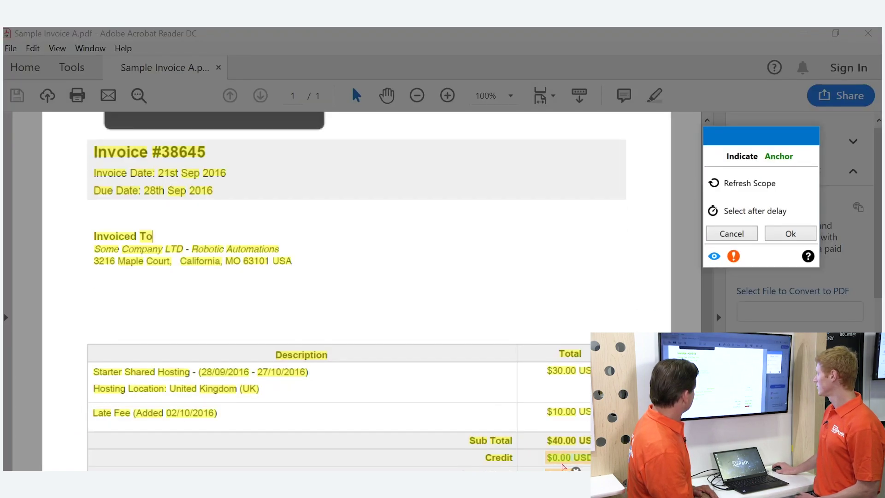
- Target the $40.00 amount in the second CV Get Text, anchored on the 'Sub Total' label
click(557, 442)
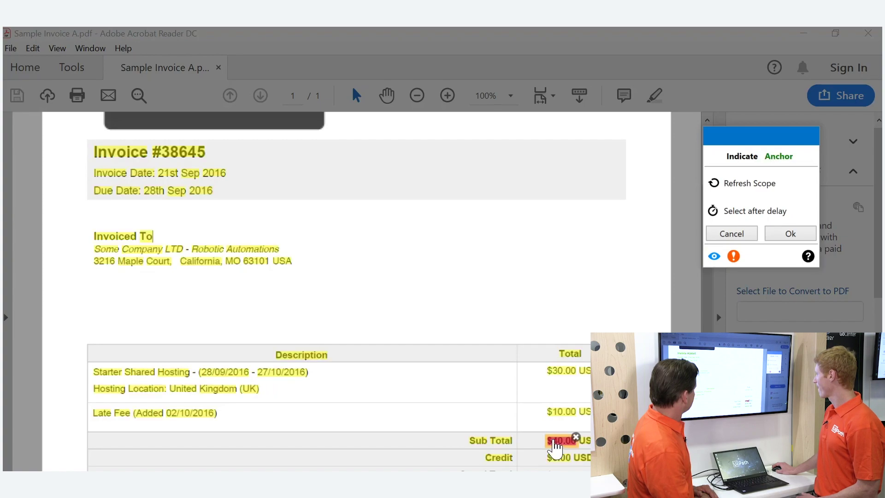
click(487, 441)
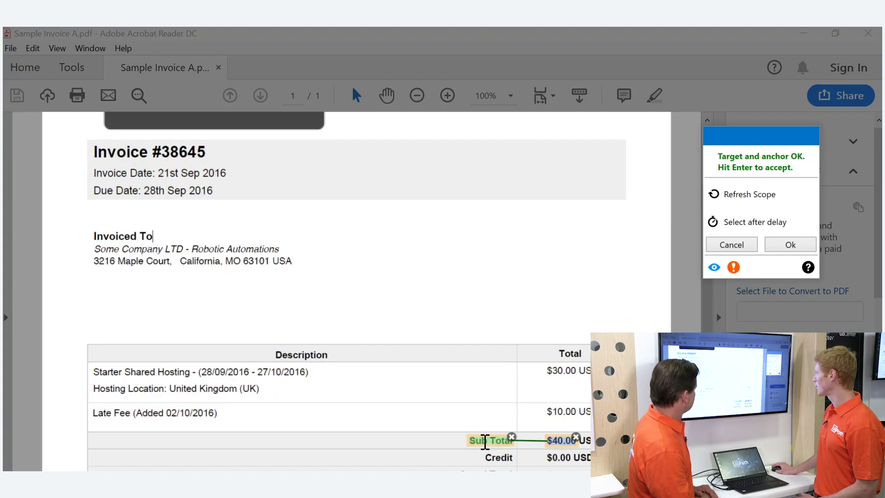
key(Return)
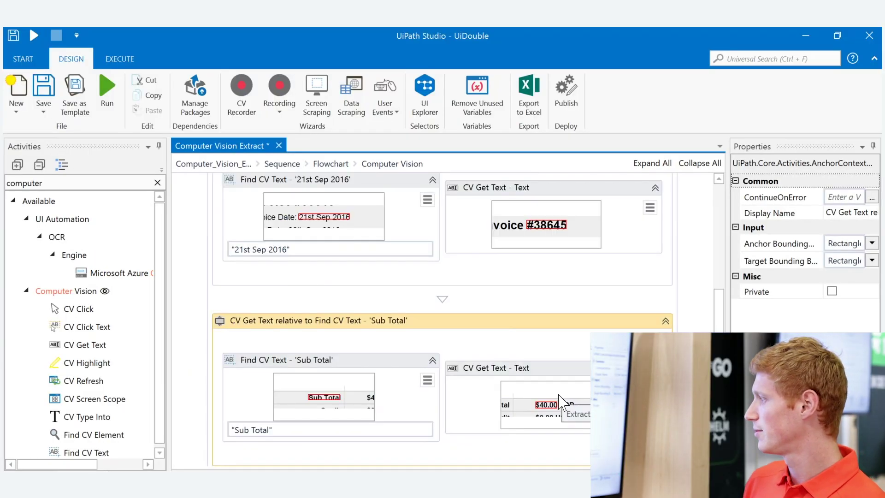
scroll(443, 311, down, 2)
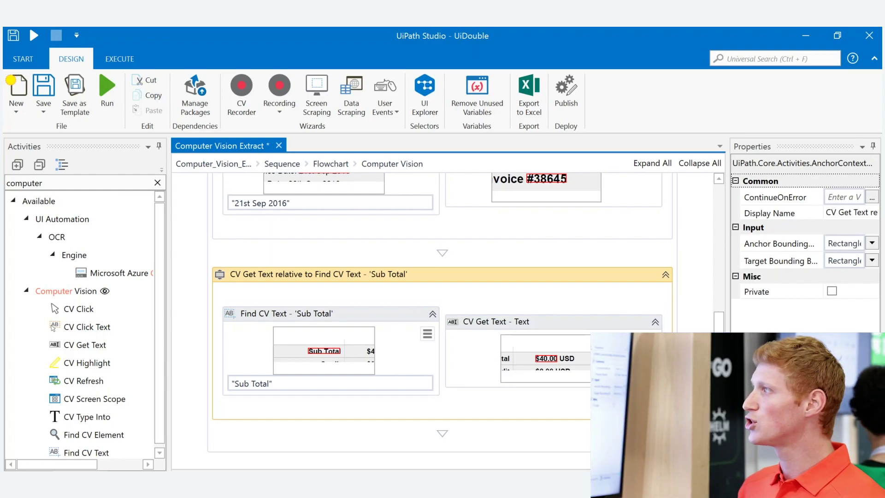
- Save the project with Ctrl+S and go back to the Flowchart with Get Text, Computer Vision, Excel File
key(ctrl+s)
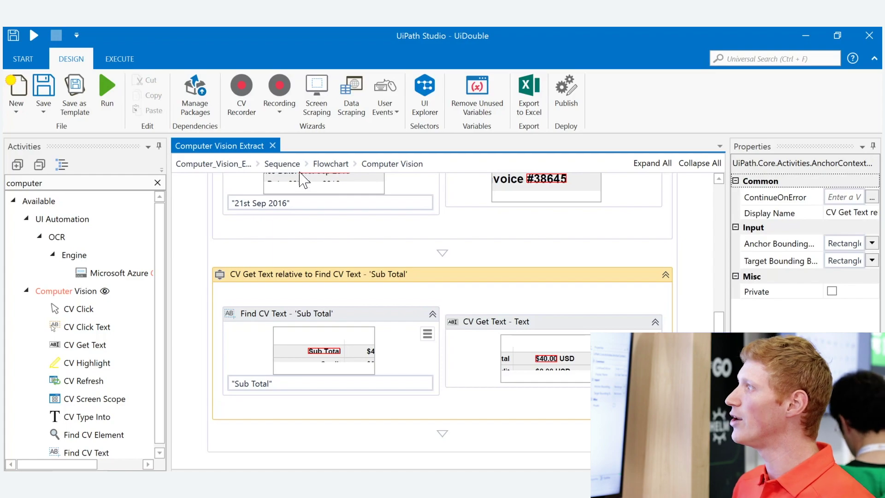
click(331, 163)
scroll(336, 316, down, 2)
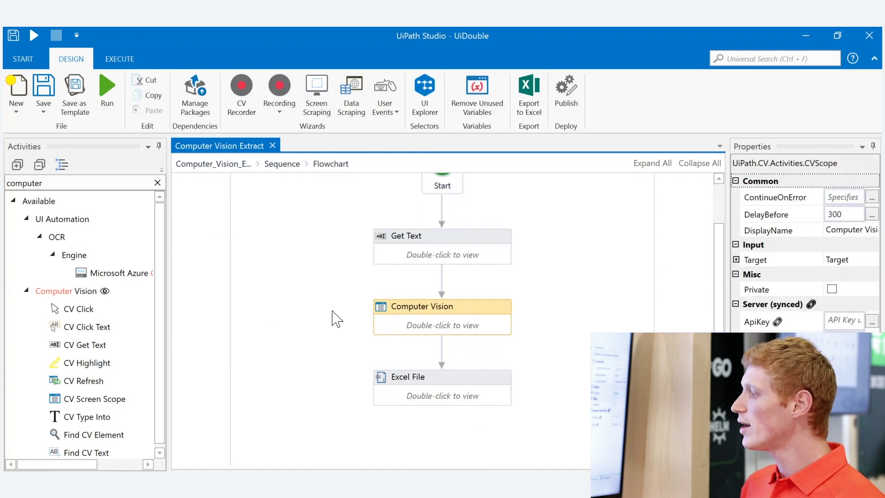